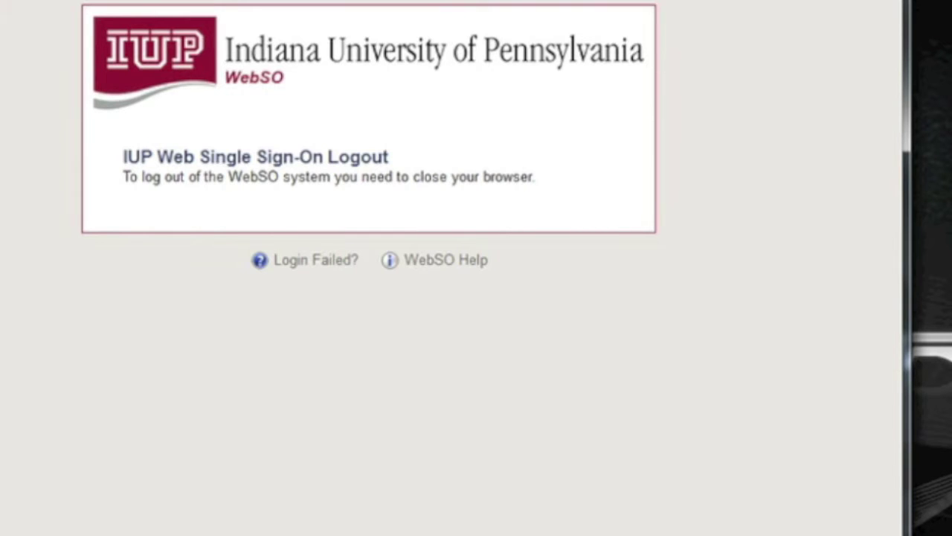
pyautogui.write('www.')
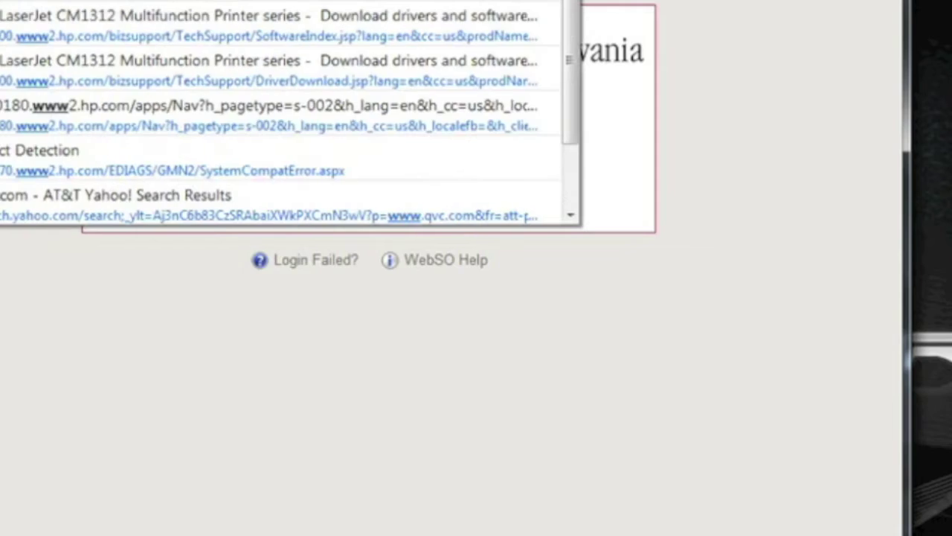
pyautogui.write('c')
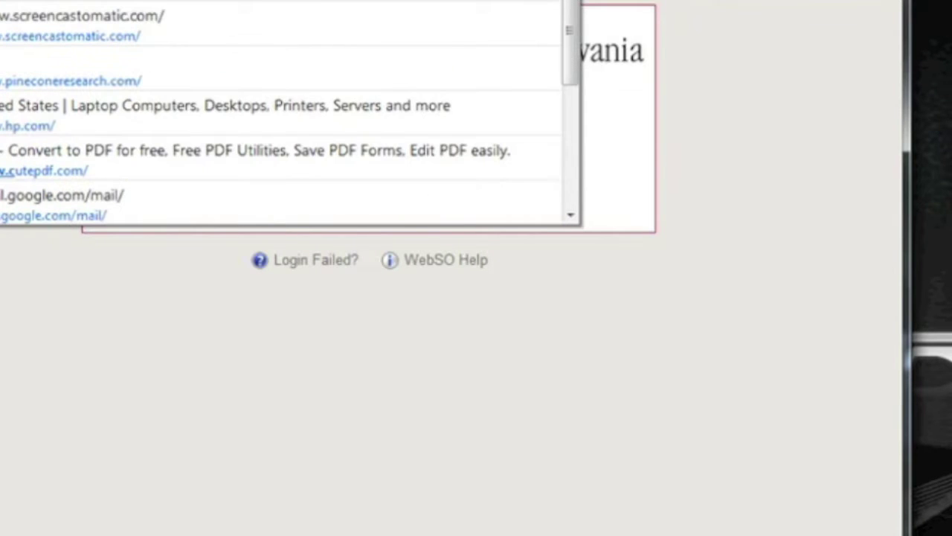
pyautogui.write('utepdf.c')
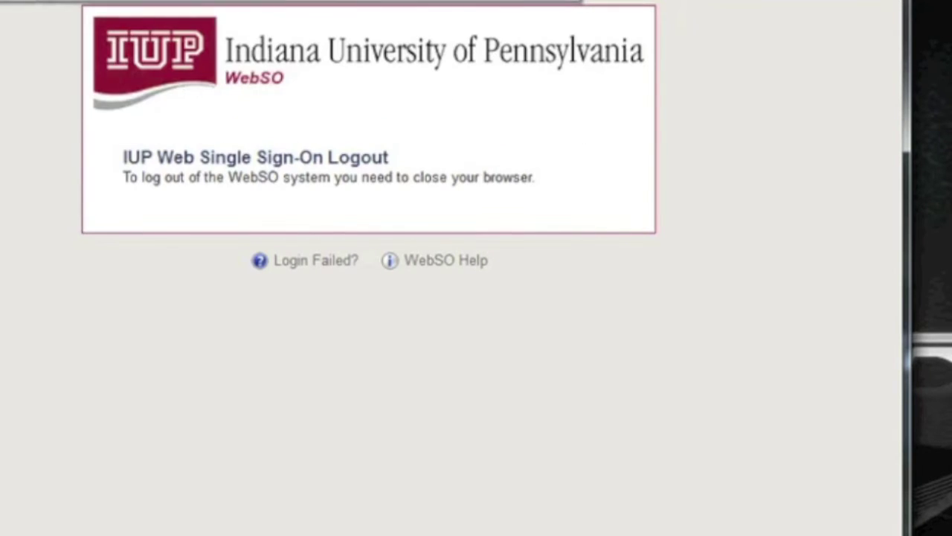
pyautogui.write('om')
pyautogui.press('Return')
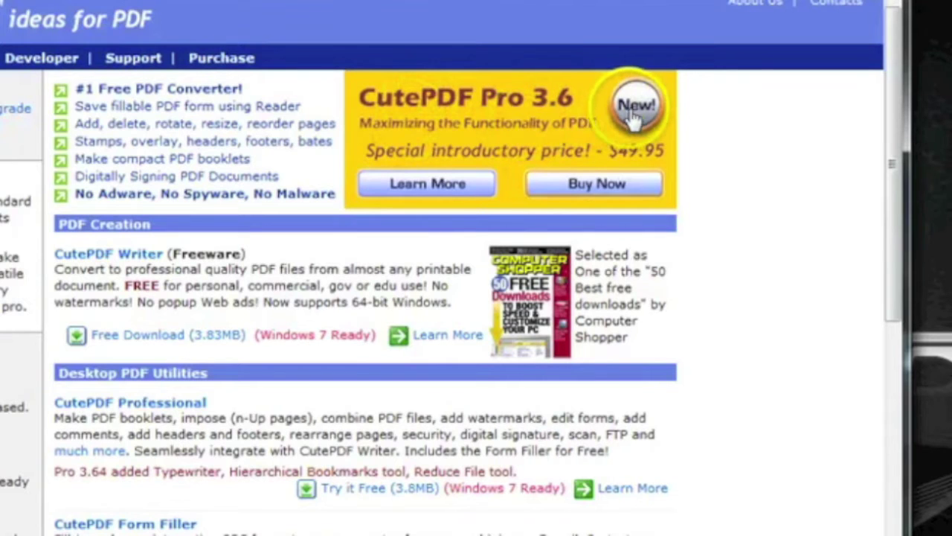
# Step: Download the CuteWriter.exe installer from the Free Download (3.83MB) link and save it
pyautogui.click(128, 336)
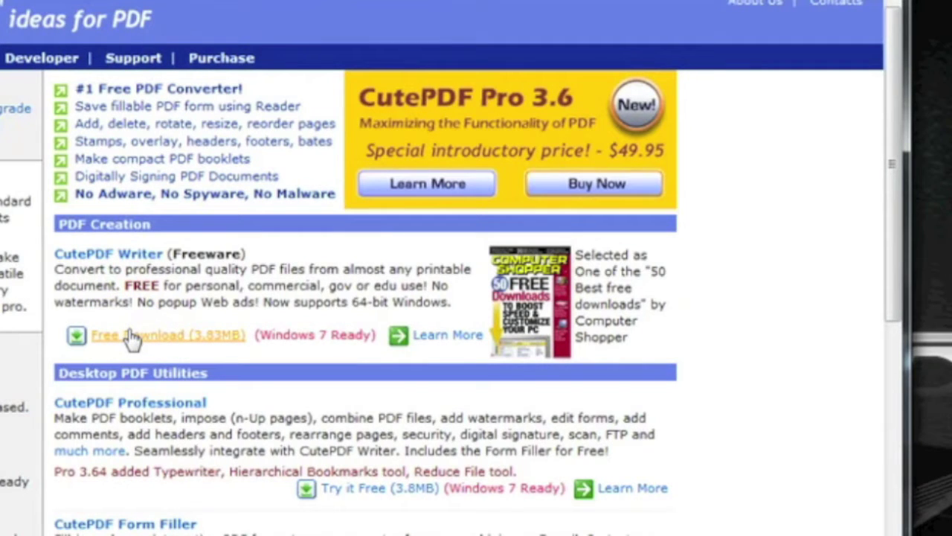
pyautogui.click(130, 337)
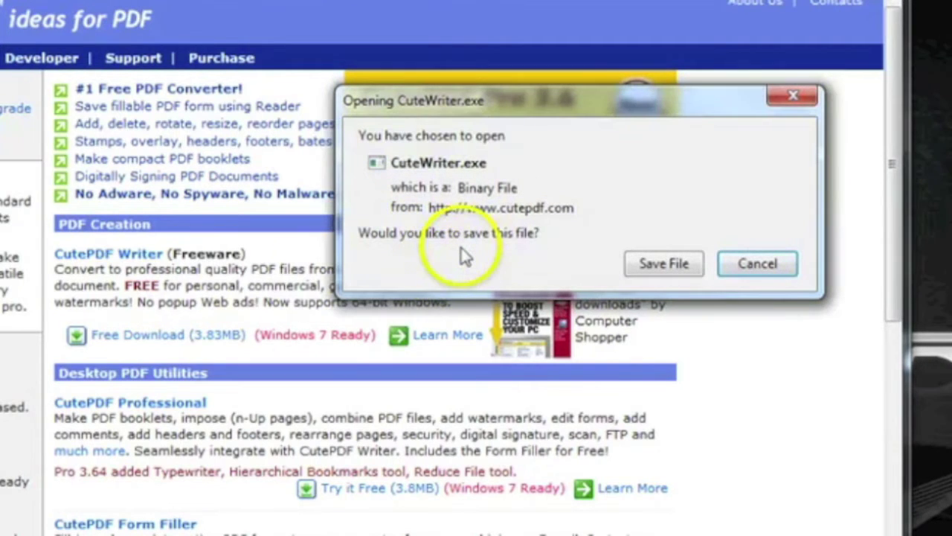
pyautogui.click(655, 268)
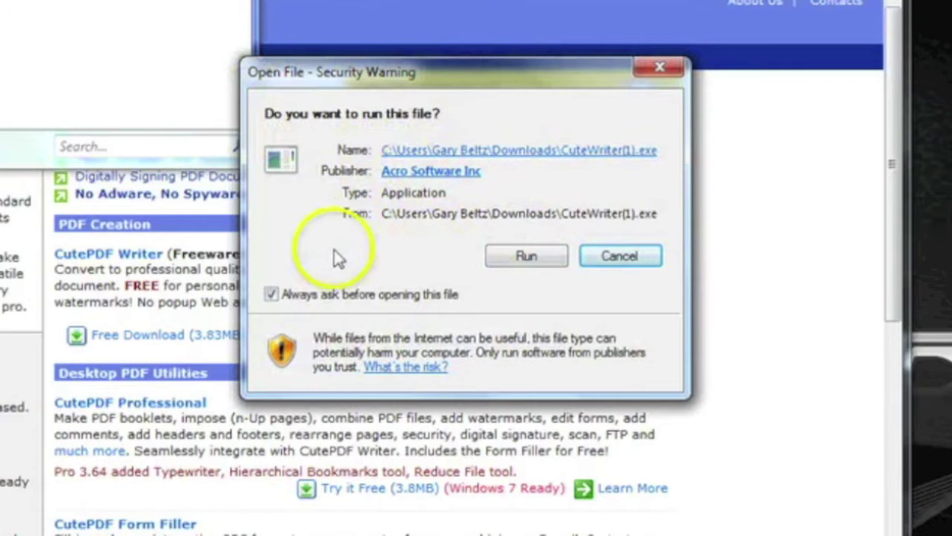
# Step: Run the downloaded CuteWriter installer despite the security warning
pyautogui.click(524, 256)
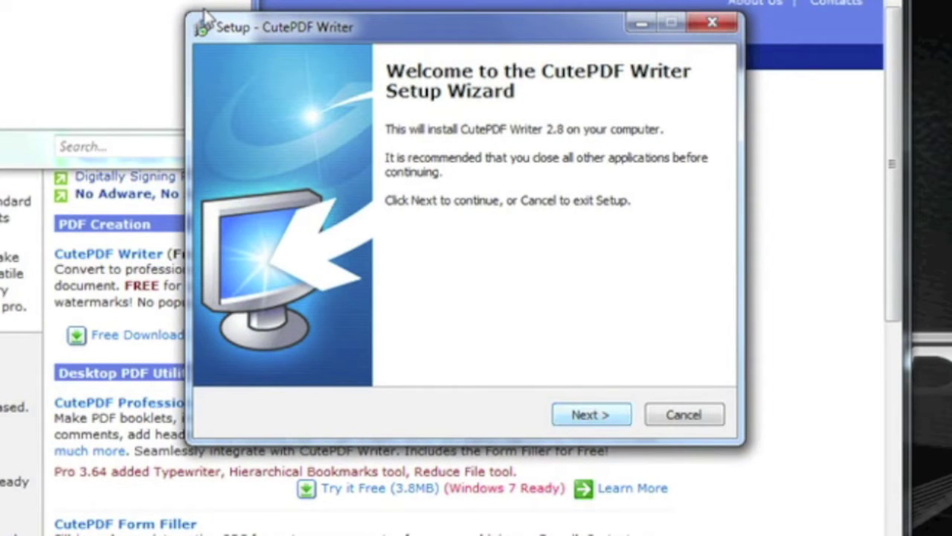
# Step: Accept the CutePDF Writer license, uncheck the Ask Toolbar offer, and close its privacy-policy window
pyautogui.click(582, 415)
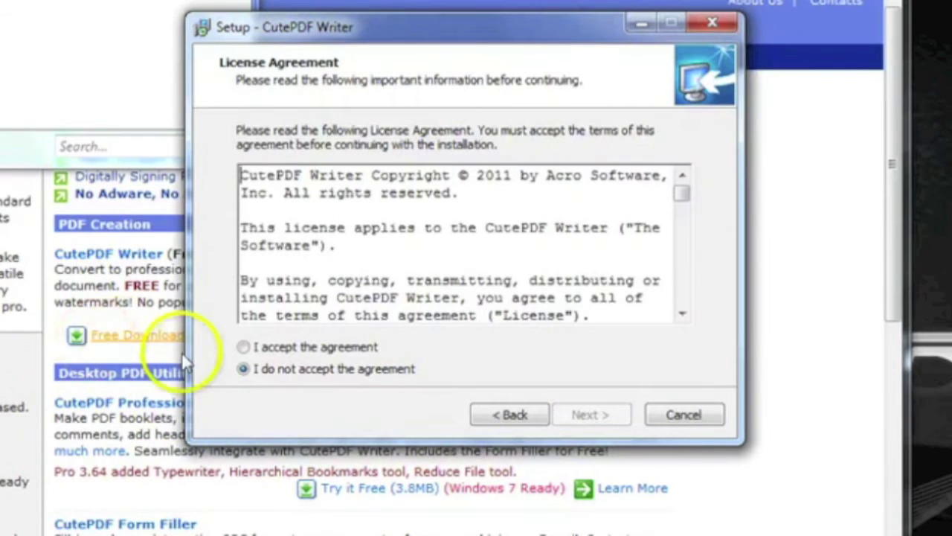
pyautogui.hotkey('alt', 'a')
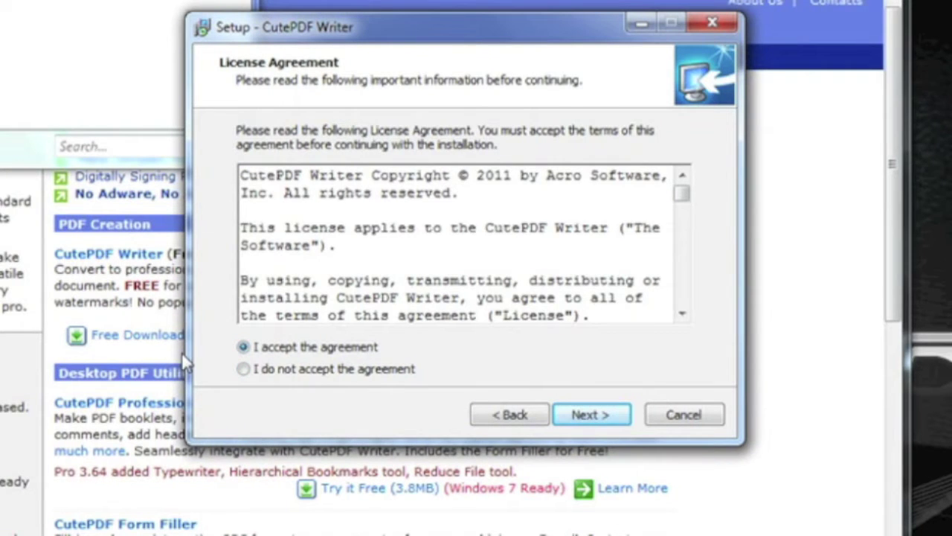
pyautogui.click(593, 411)
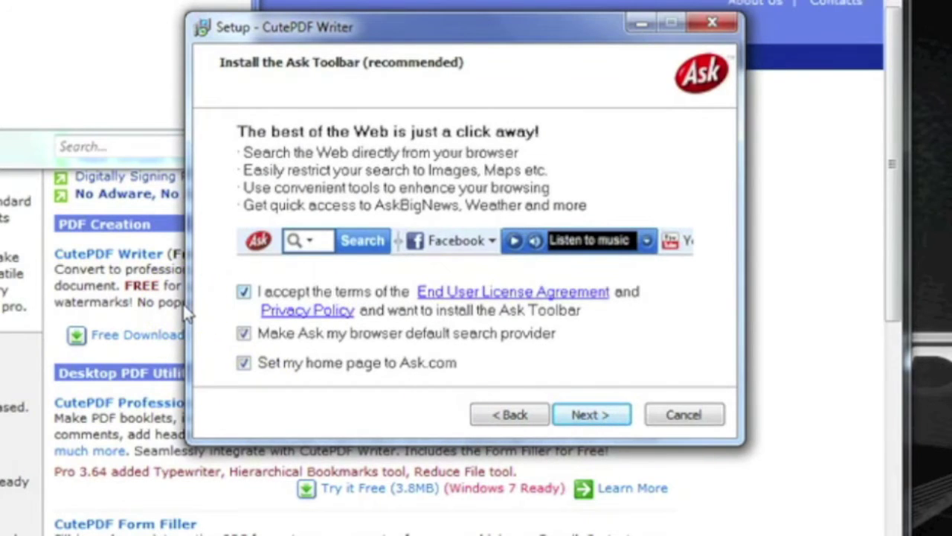
pyautogui.click(244, 292)
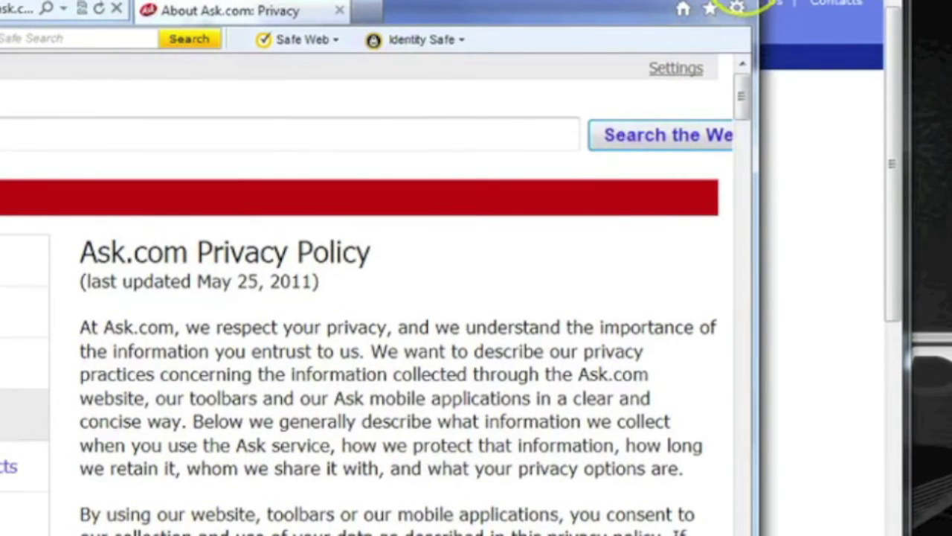
pyautogui.click(749, 2)
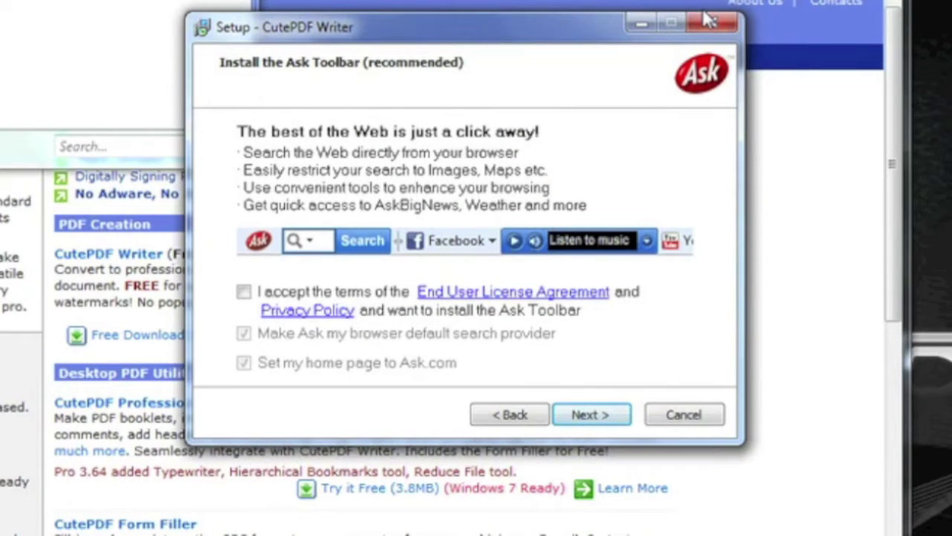
# Step: Install CutePDF Writer, then close the Firefox Downloads list that appears afterwards
pyautogui.click(569, 411)
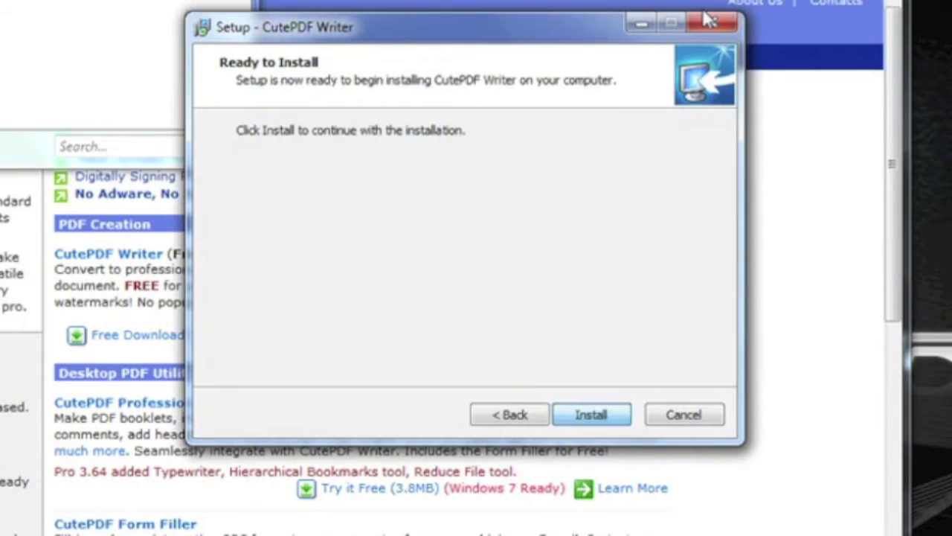
pyautogui.click(570, 411)
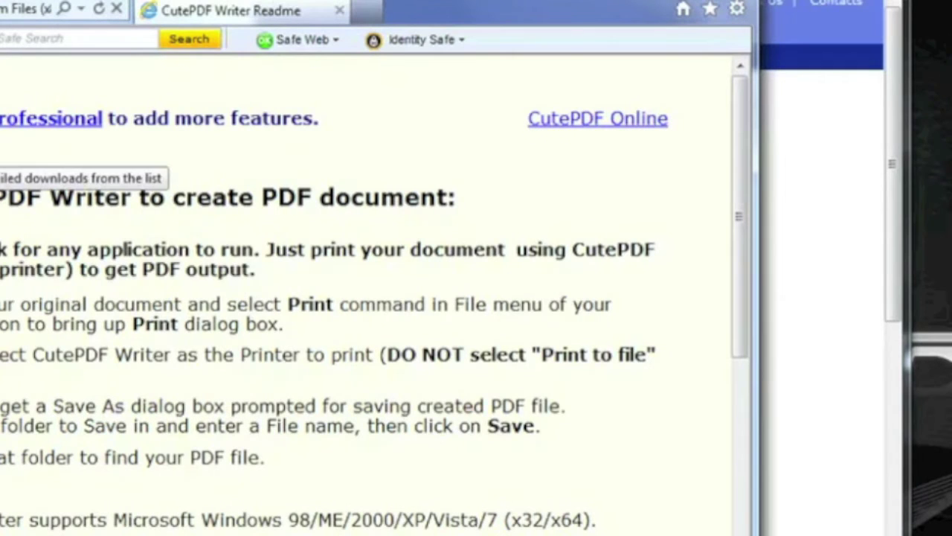
pyautogui.click(1, 147)
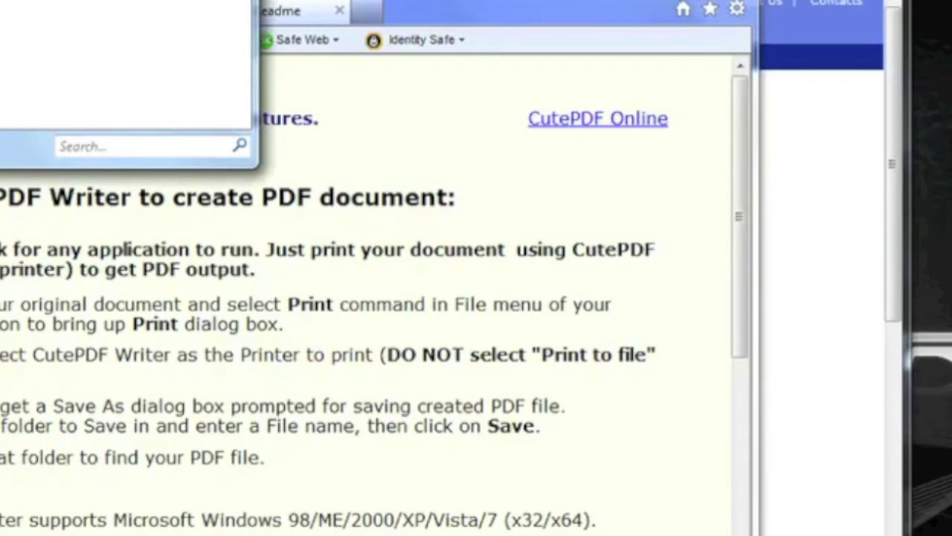
pyautogui.click(255, 48)
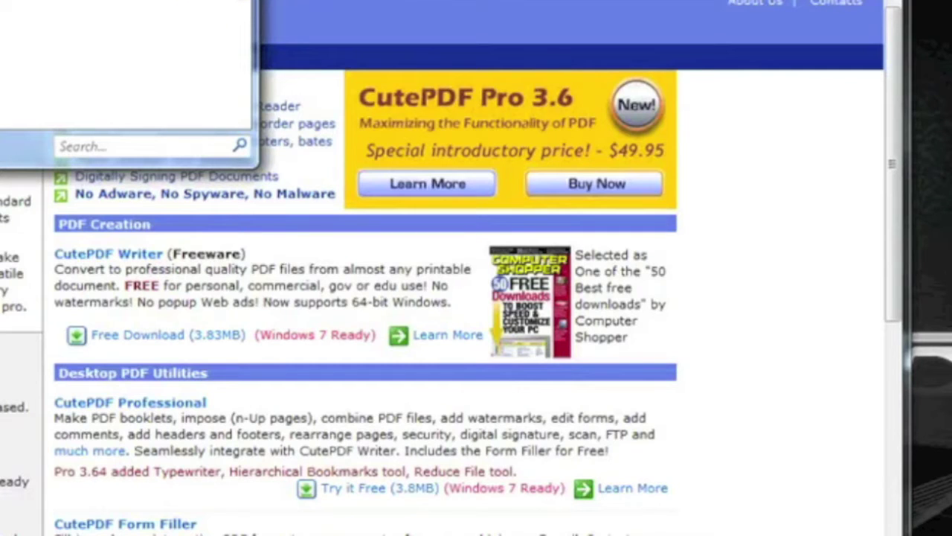
# Step: Bring up the Indiana University of Pennsylvania Moodle home page in Firefox
pyautogui.moveTo(139, 20); pyautogui.dragTo(216, 194)
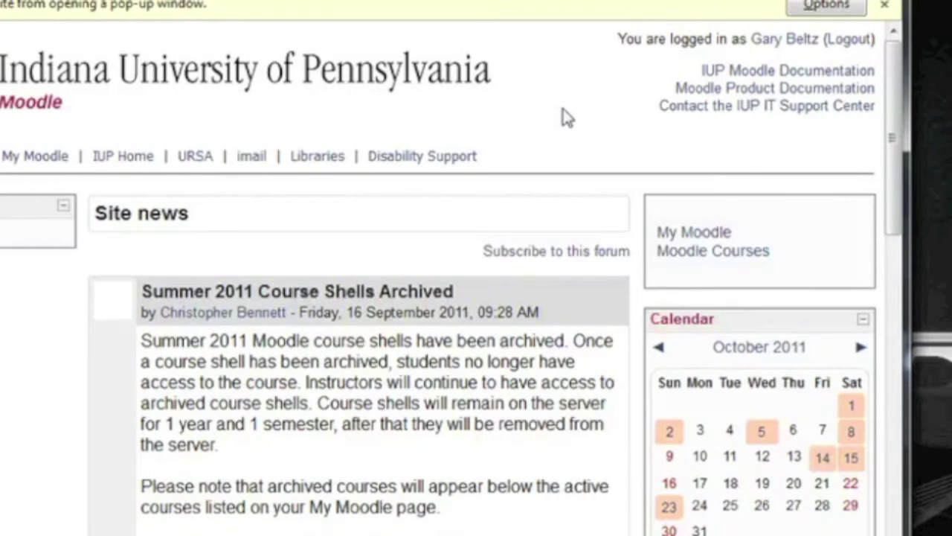
# Step: Open the Fall 2011 LBST 499 801 course from My Moodle to reach the Week 1 document
pyautogui.click(667, 234)
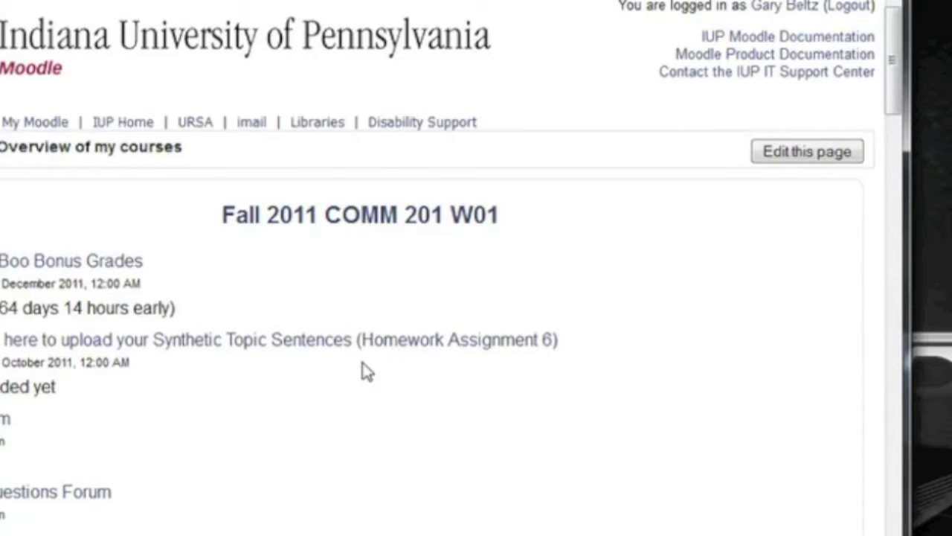
pyautogui.scroll(-8, 365, 372)
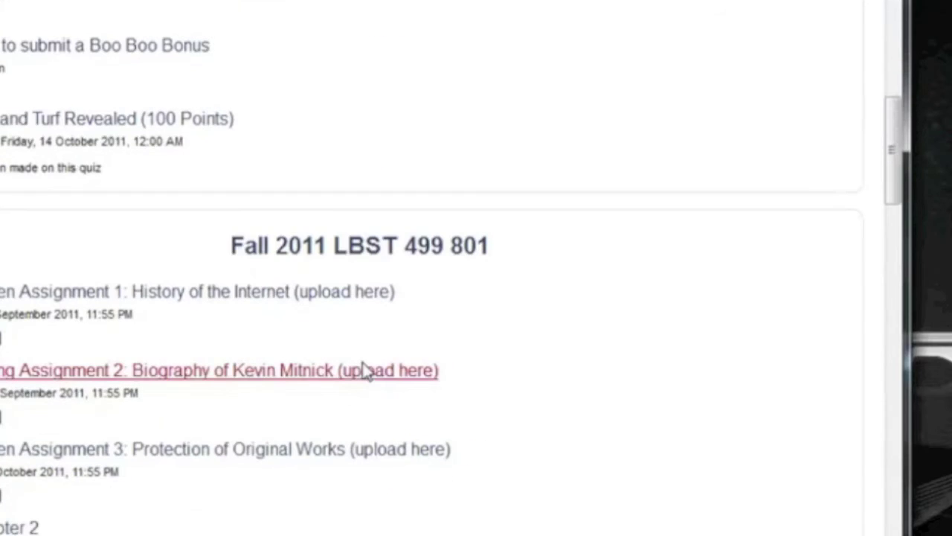
pyautogui.click(438, 247)
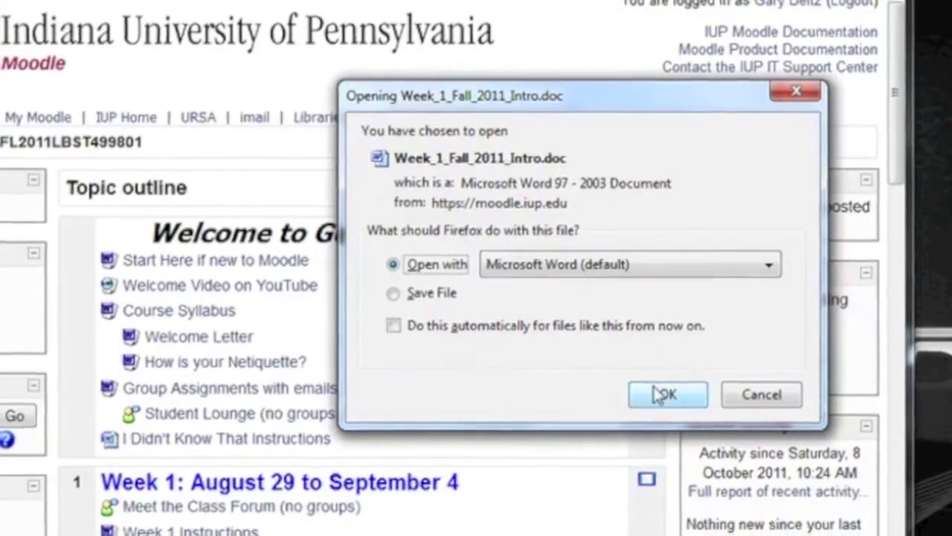
# Step: Confirm opening Week_1_Fall_2011_Intro.doc with Microsoft Word
pyautogui.click(661, 400)
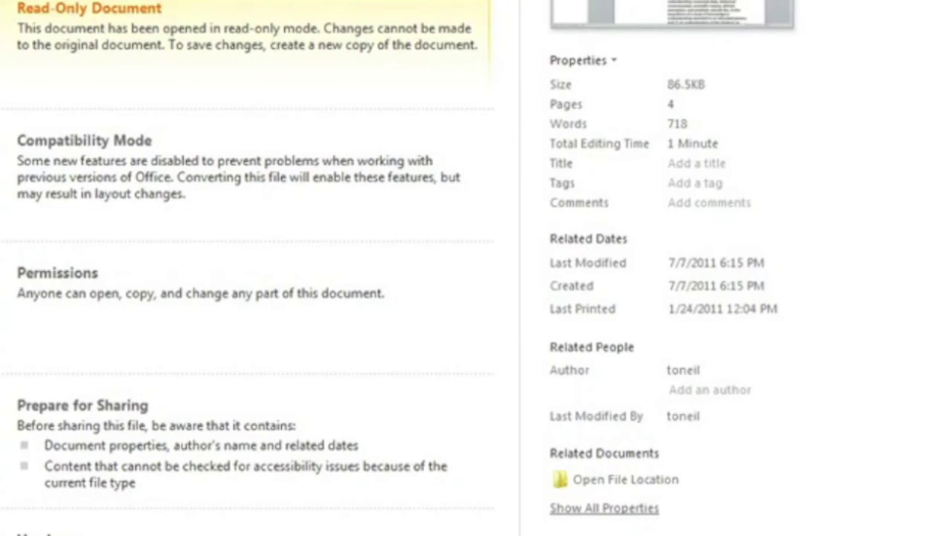
# Step: Select CutePDF Writer as the printer in Word's Print settings
pyautogui.click(0, 149)
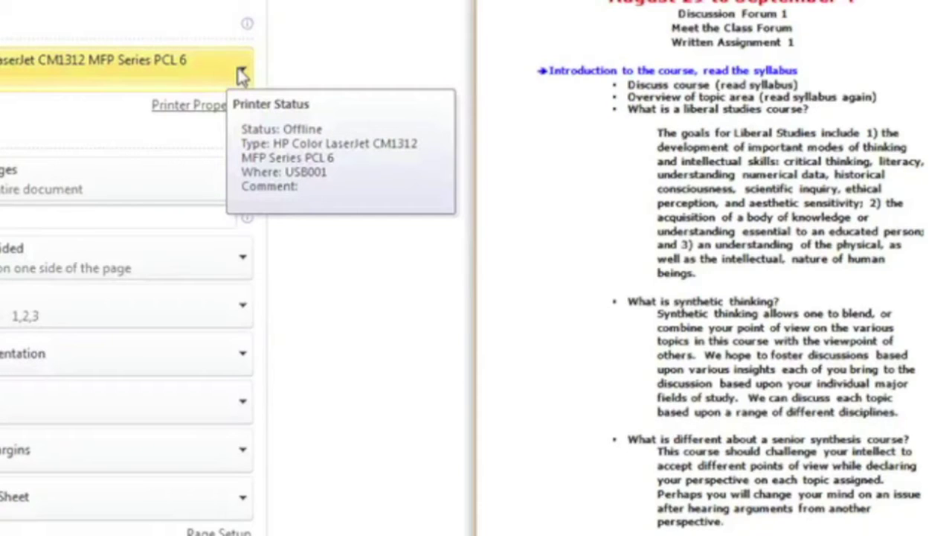
pyautogui.click(243, 75)
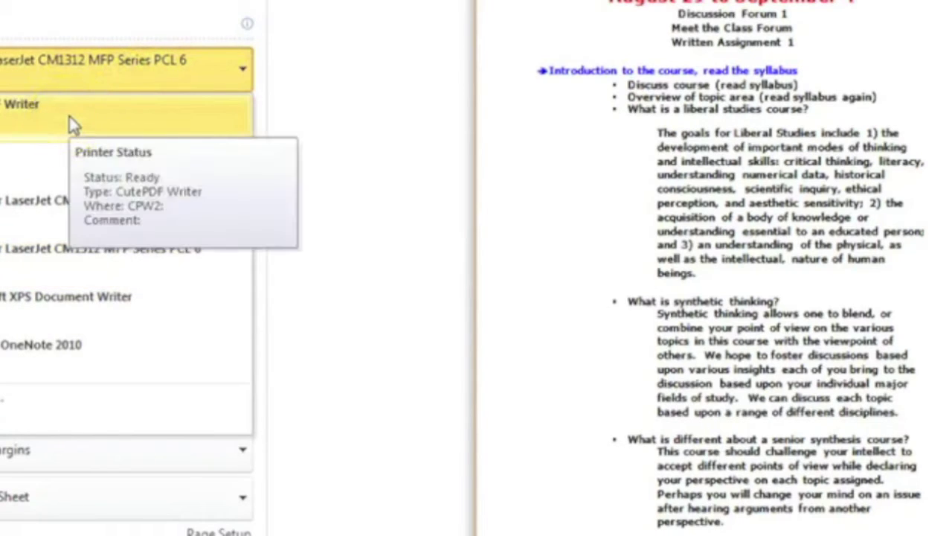
pyautogui.click(72, 123)
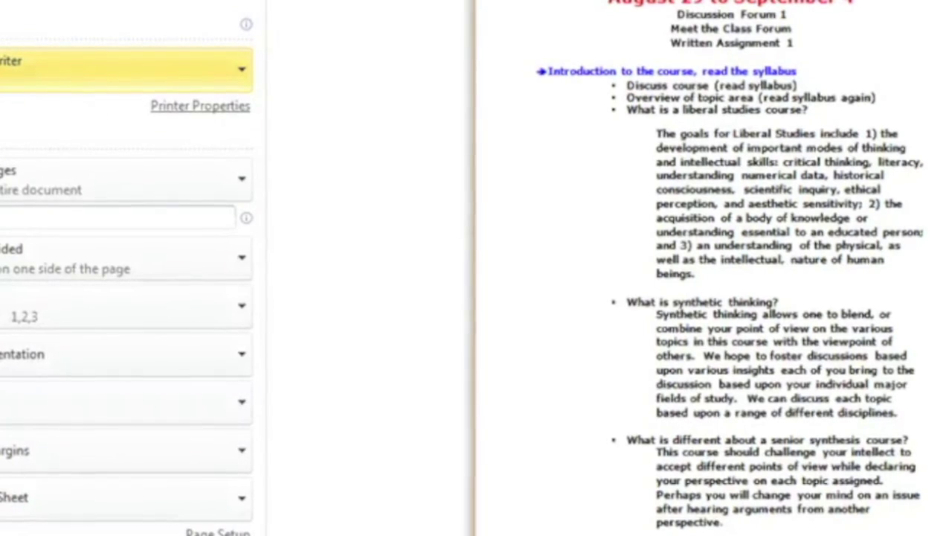
# Step: Print the document to CutePDF Writer and save it as 'PDF TEST' on the Desktop
pyautogui.press('Escape')
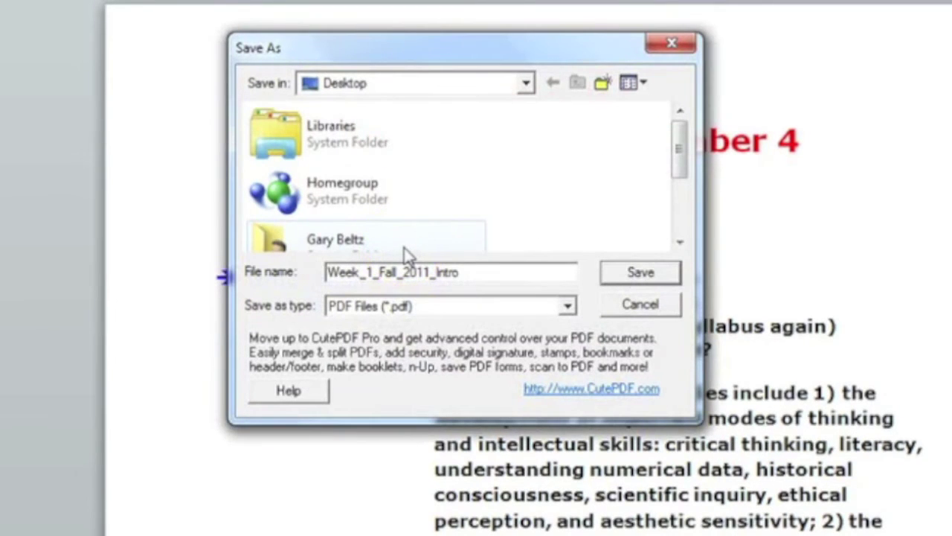
pyautogui.doubleClick(487, 275)
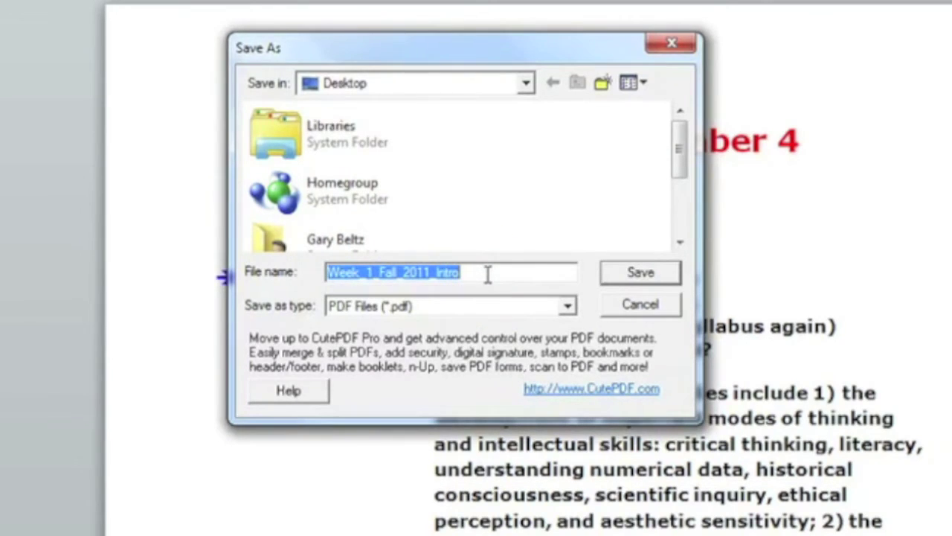
pyautogui.write('PDF')
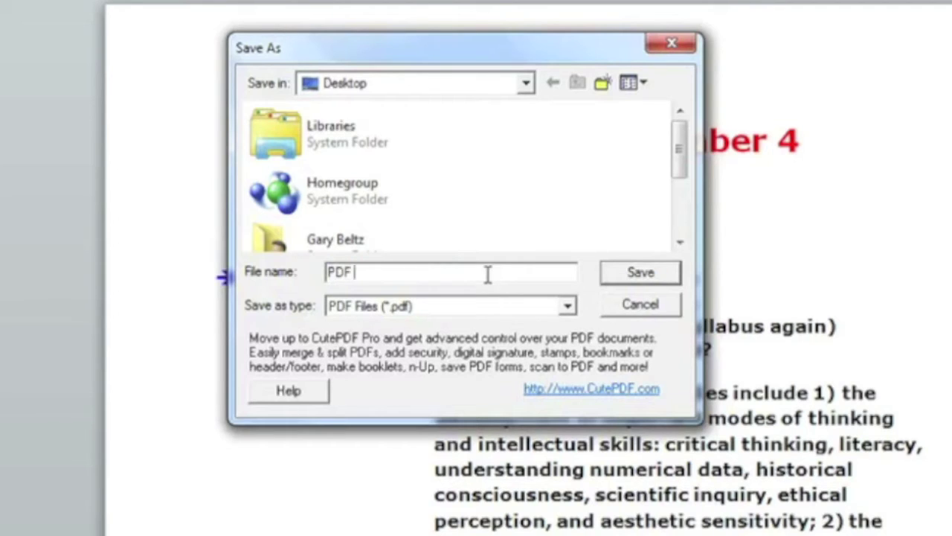
pyautogui.write(' TEST')
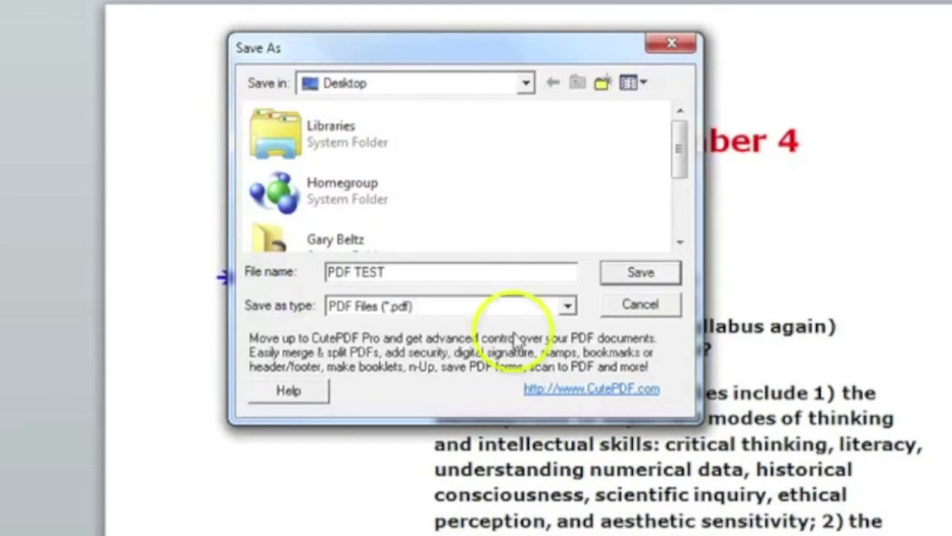
pyautogui.click(640, 274)
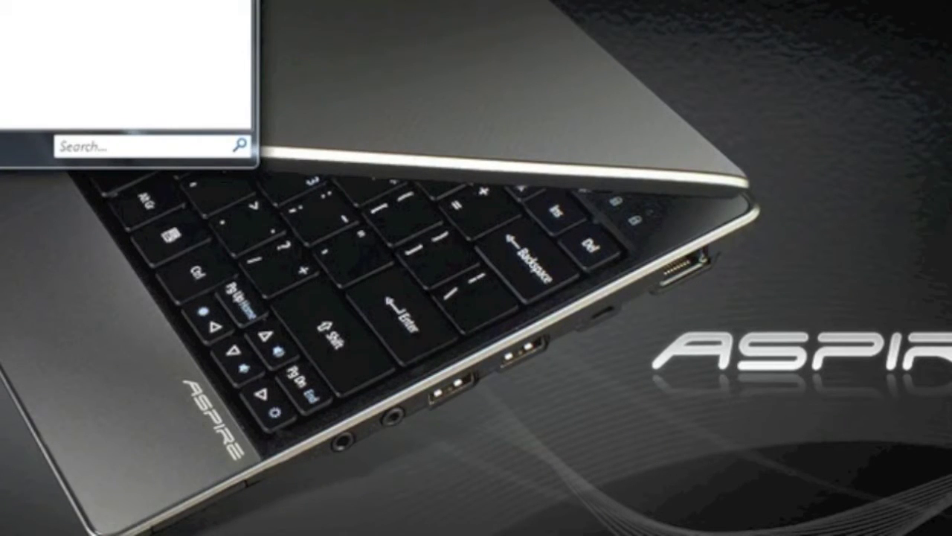
# Step: Dismiss the Start menu so only the desktop wallpaper shows
pyautogui.press('Escape')
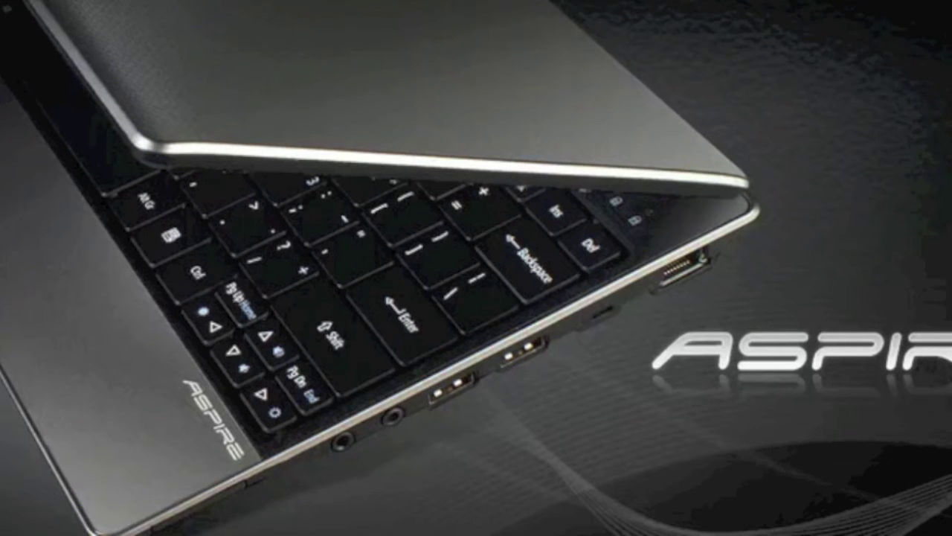
pyautogui.moveTo(72, 532)
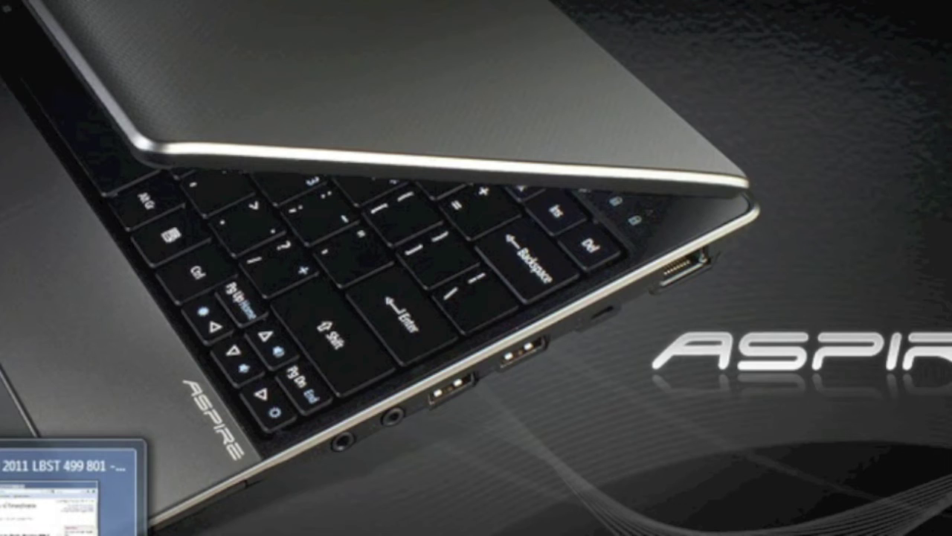
# Step: Bring back the Moodle course window and log out, landing on the IUP home page
pyautogui.click(73, 484)
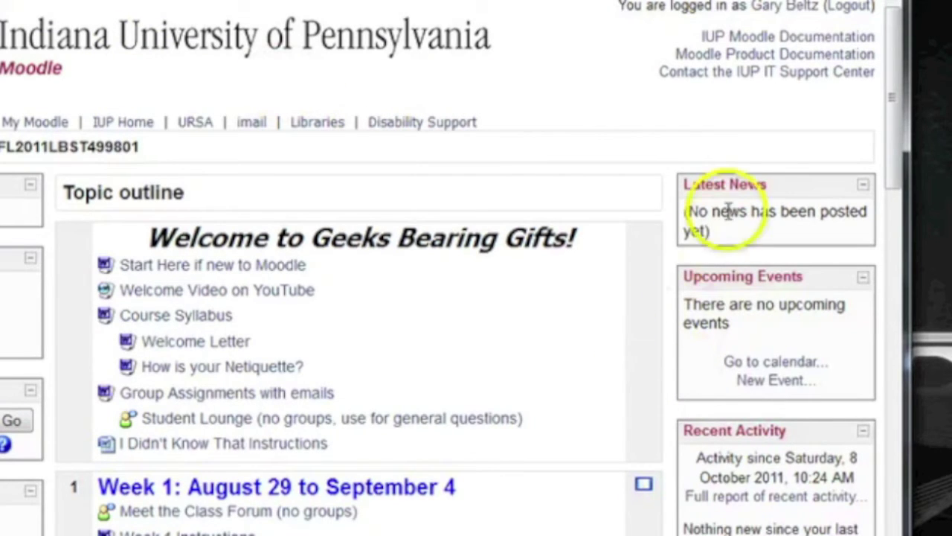
pyautogui.click(848, 16)
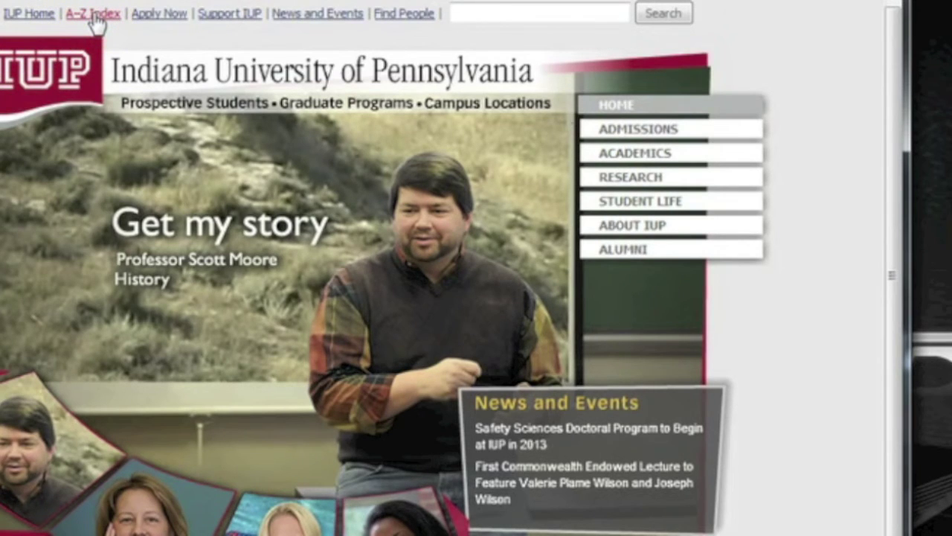
# Step: Go to IUP's A-Z Index and list the entries under the letter D
pyautogui.click(96, 23)
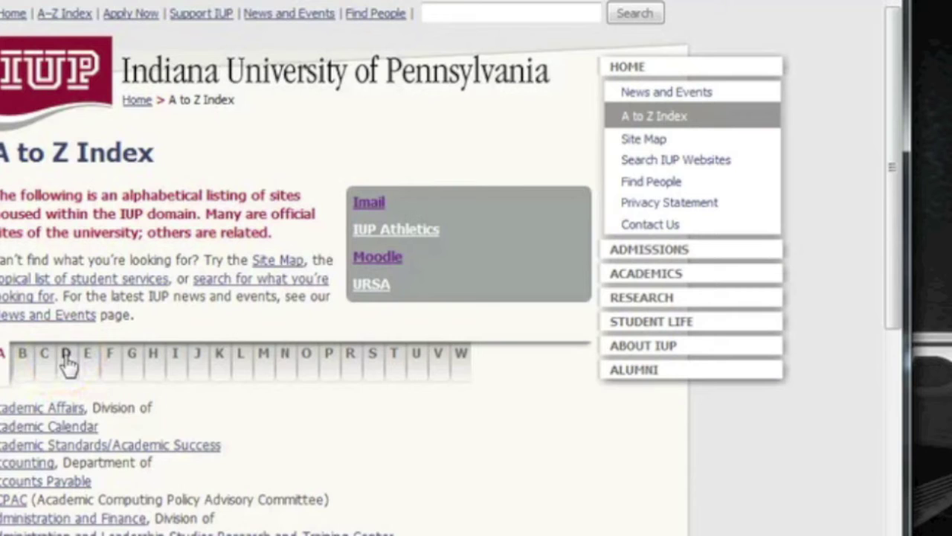
pyautogui.click(67, 357)
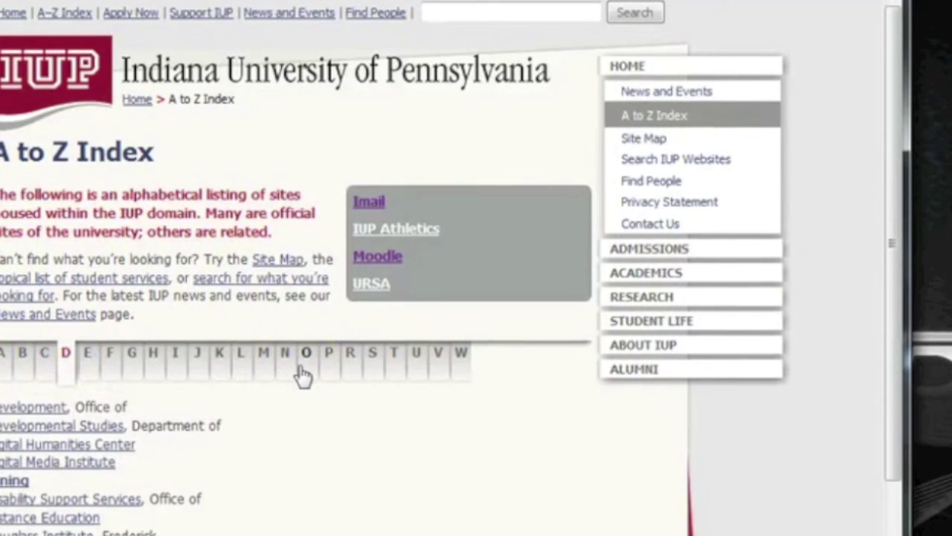
pyautogui.scroll(-2, 304, 376)
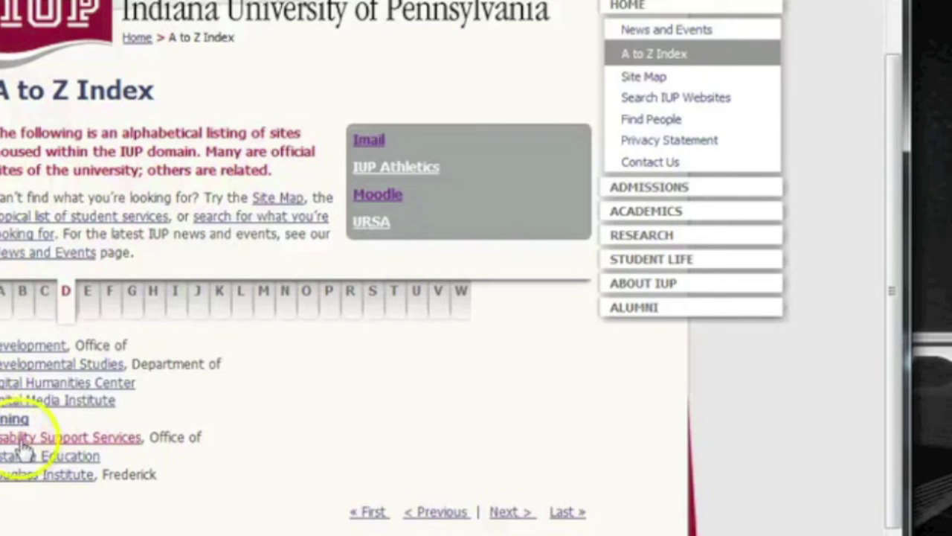
# Step: Open the Disability Support Services page from the D listing and scroll down it
pyautogui.click(119, 437)
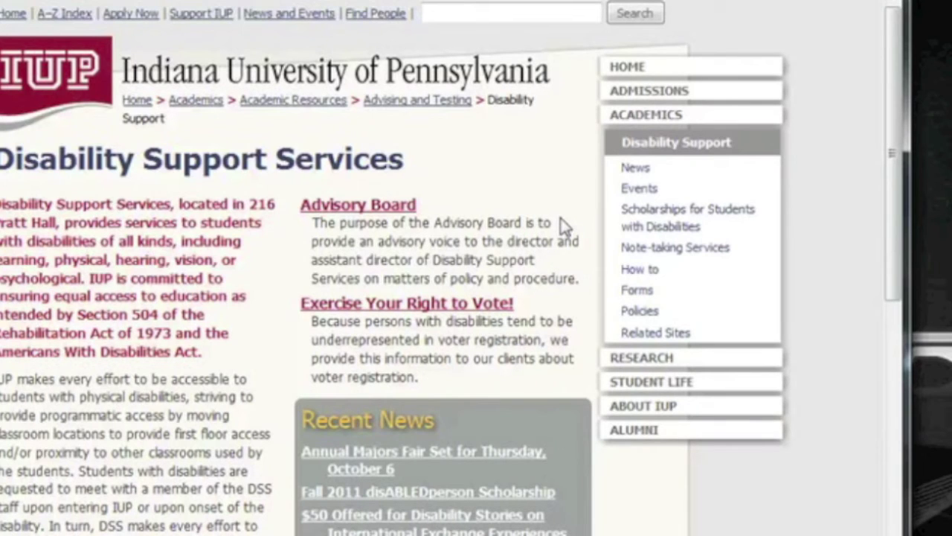
pyautogui.scroll(-1, 564, 226)
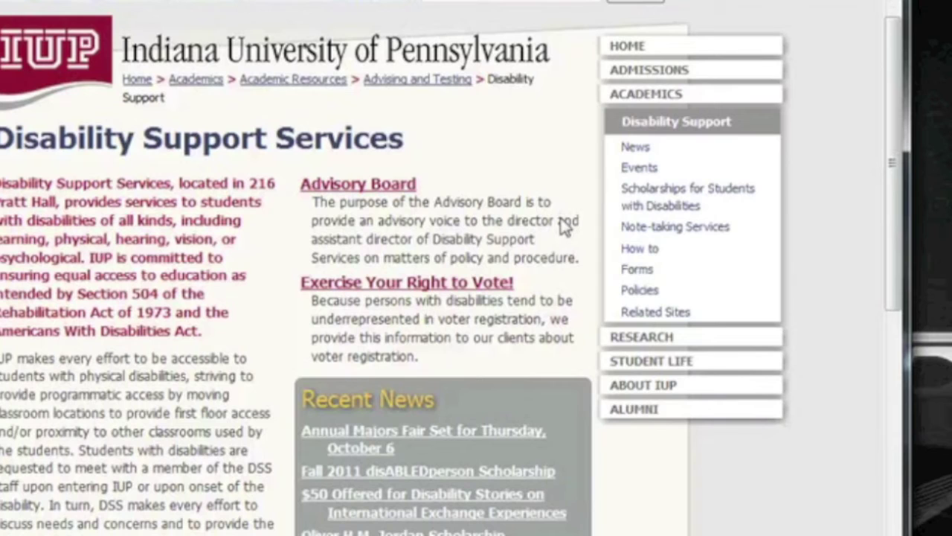
pyautogui.scroll(-1, 564, 226)
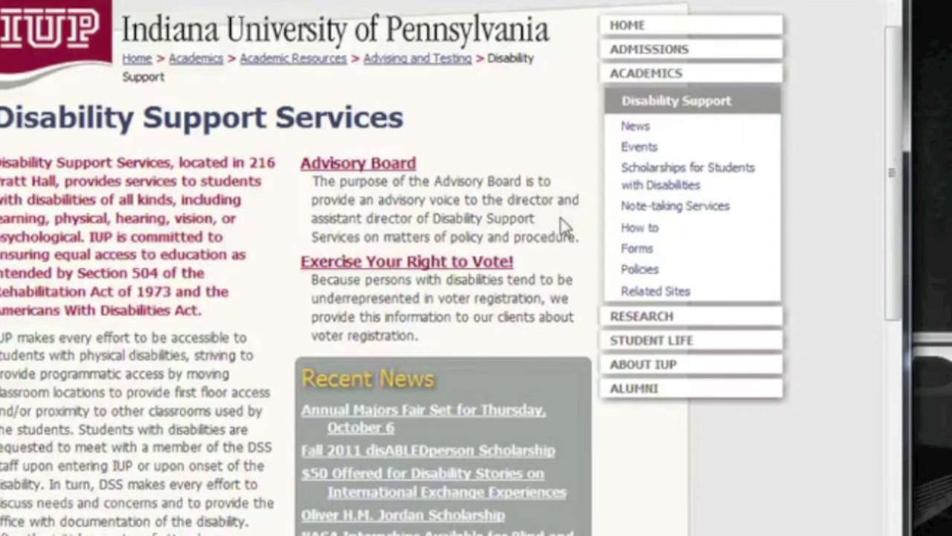
pyautogui.scroll(-1, 564, 225)
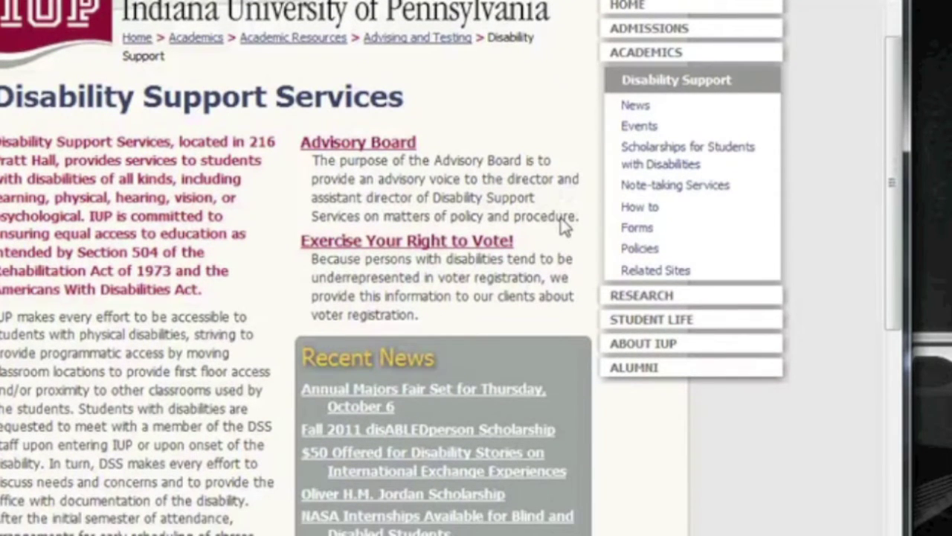
# Step: On the DSS Forms page, start downloading the 'DSS Test Request Form (updated 3-10)' PDF
pyautogui.click(638, 226)
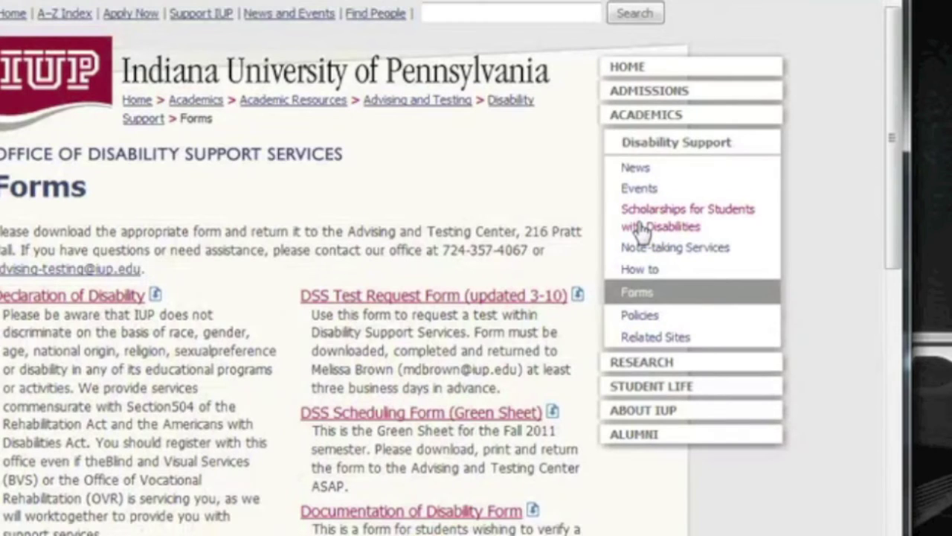
pyautogui.click(436, 171)
pyautogui.scroll(-3, 427, 190)
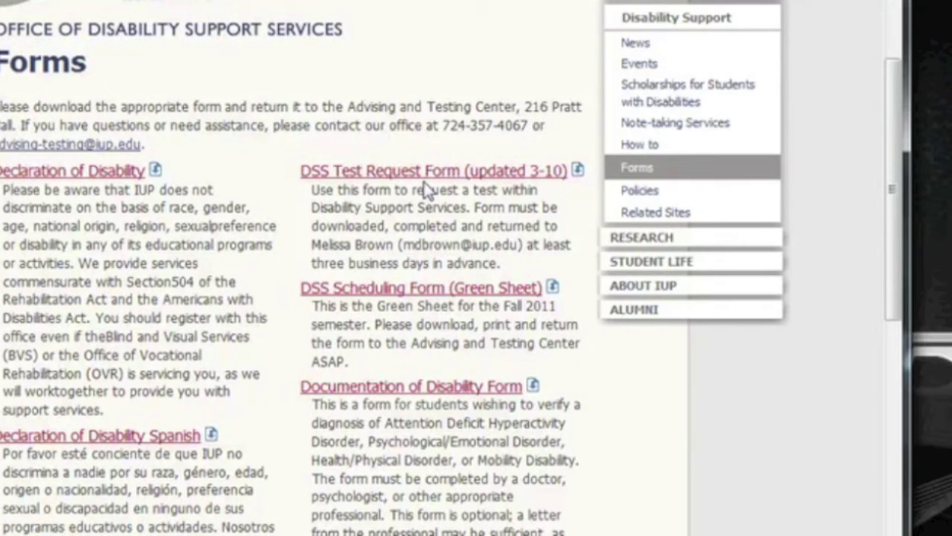
pyautogui.click(339, 174)
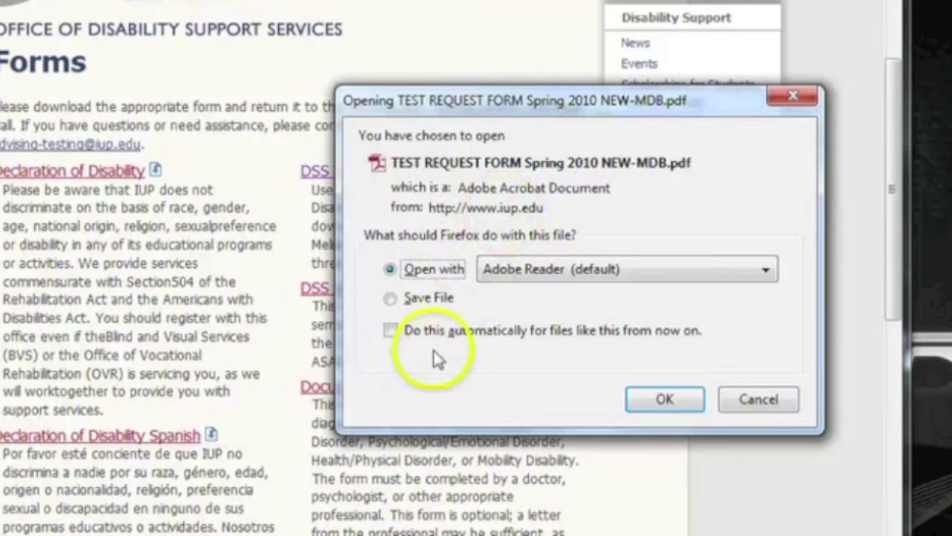
# Step: Choose Save File for TEST REQUEST FORM Spring 2010 NEW-MDB.pdf and confirm with OK
pyautogui.click(763, 273)
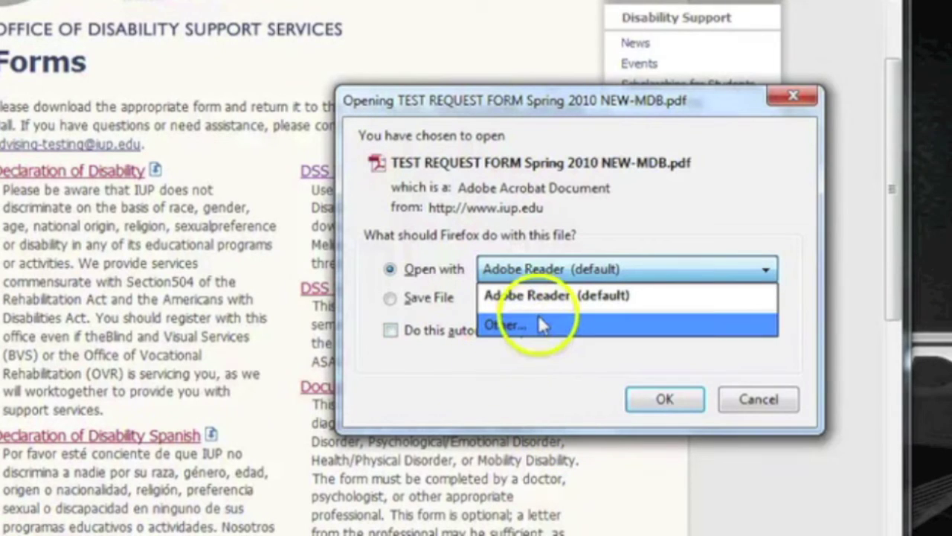
pyautogui.click(383, 303)
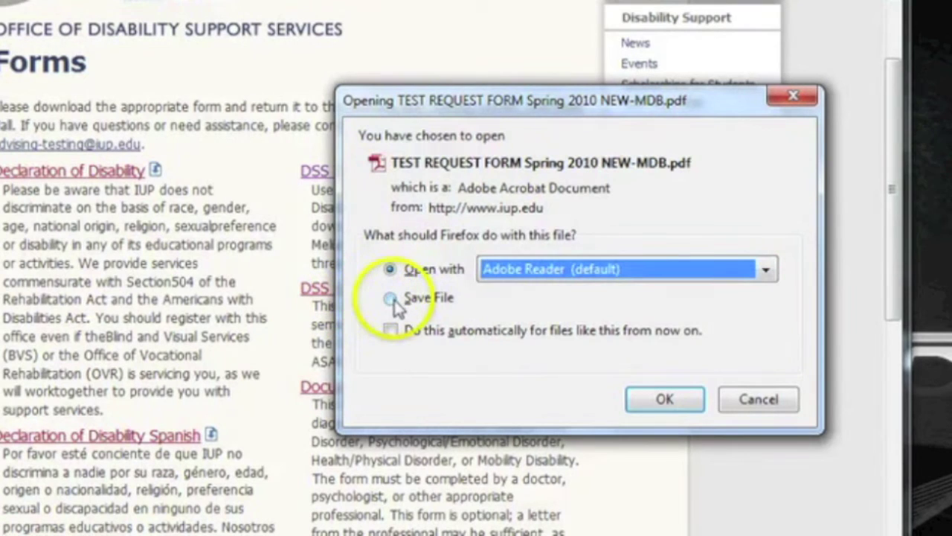
pyautogui.click(391, 299)
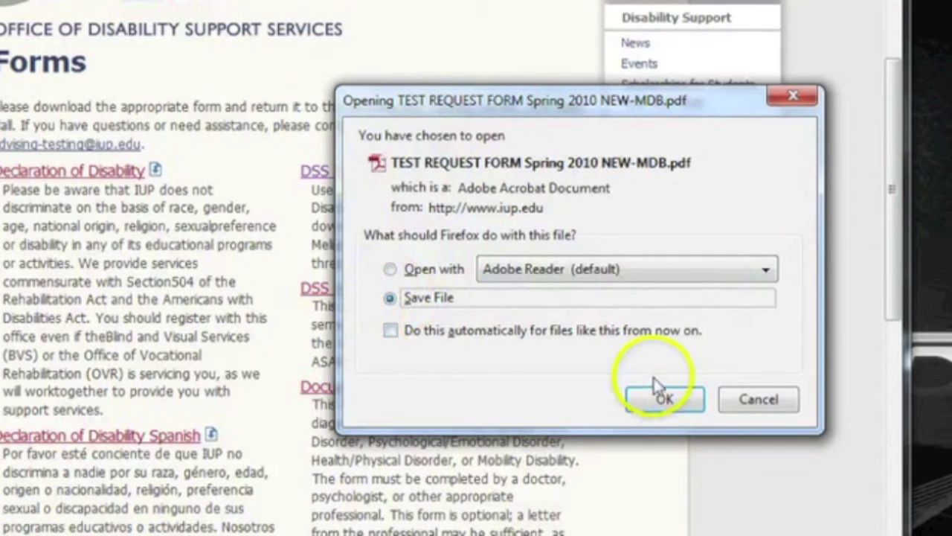
pyautogui.click(666, 400)
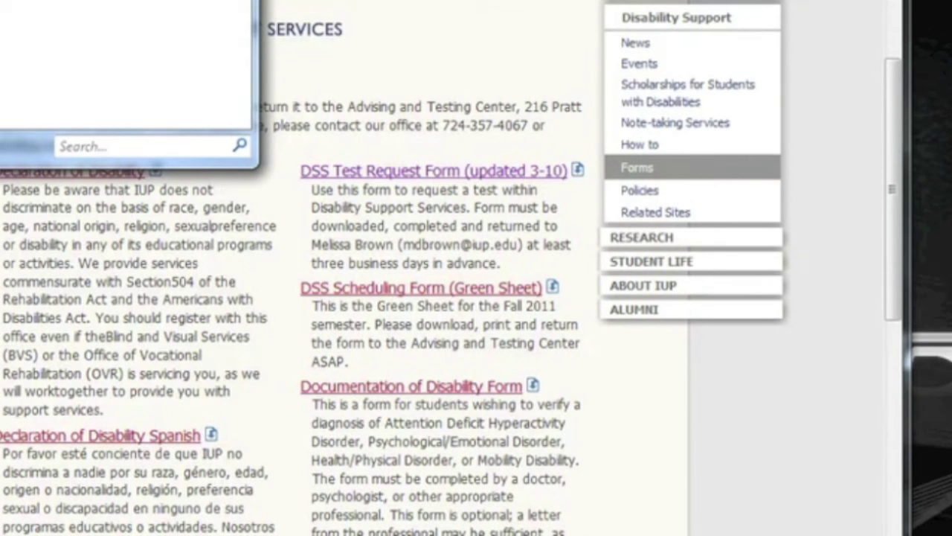
# Step: Close Firefox with both its tabs, then bring up the Windows Start menu
pyautogui.click(883, 1)
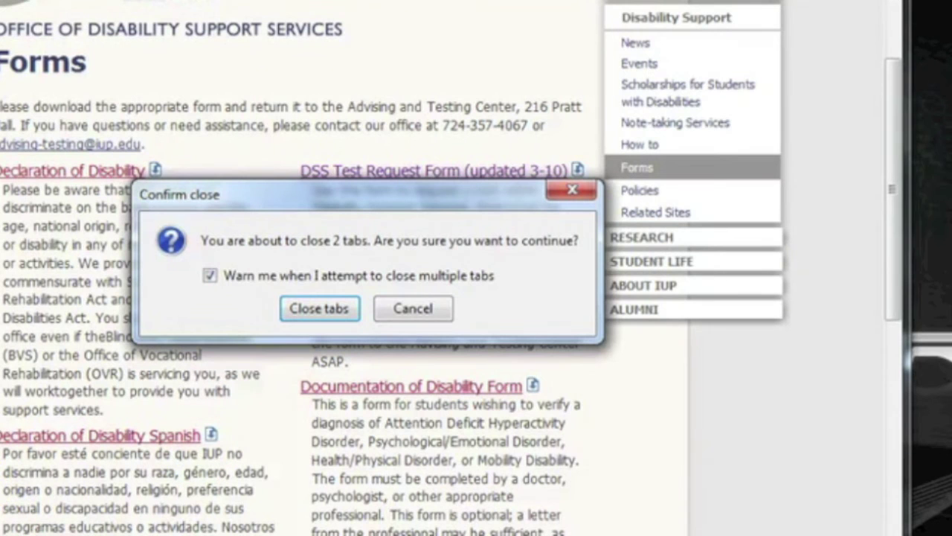
pyautogui.click(325, 314)
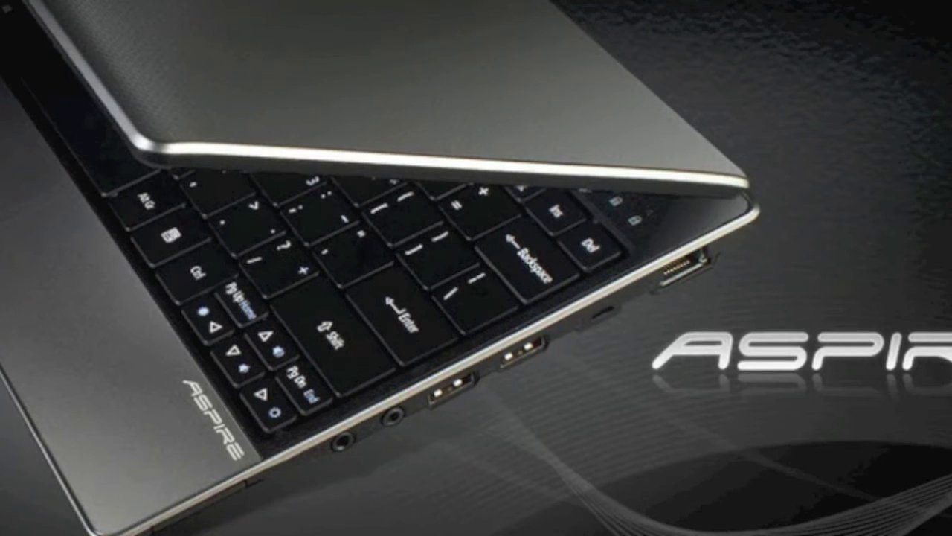
pyautogui.press('super')
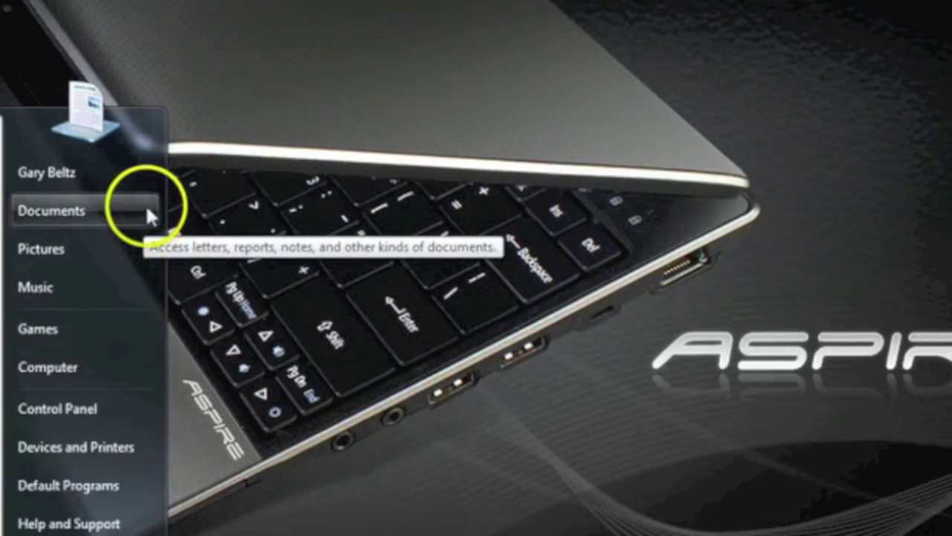
# Step: Open the Downloads folder from the user folder and bring up the TEST REQUEST FORM PDF's context menu
pyautogui.click(151, 168)
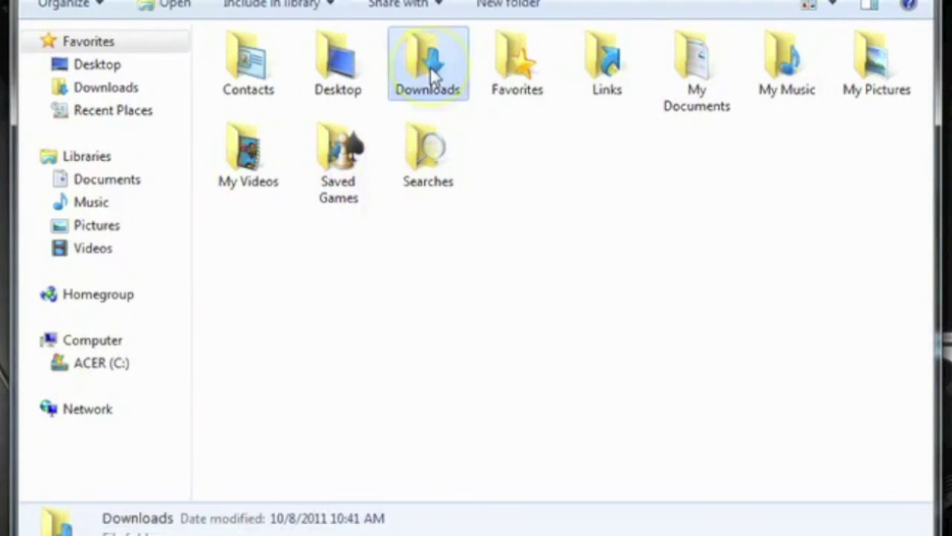
pyautogui.doubleClick(431, 70)
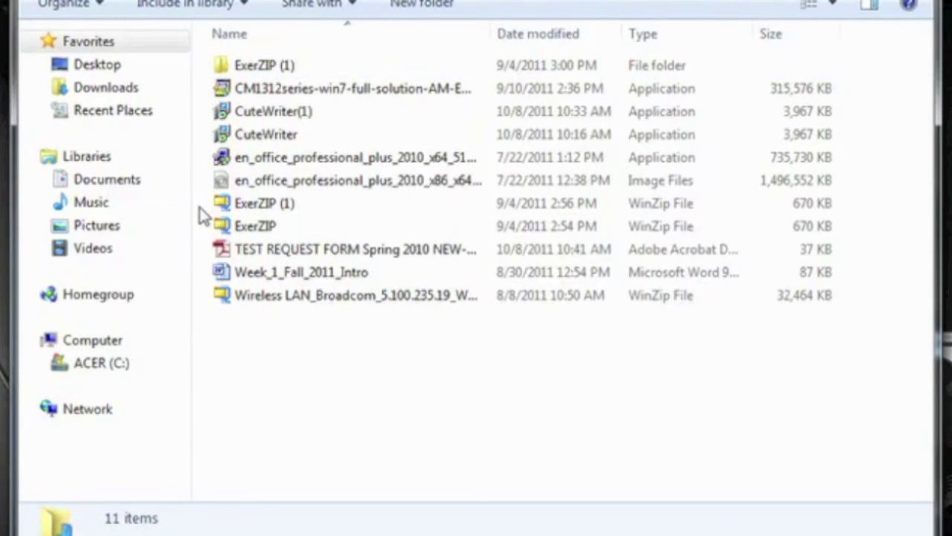
pyautogui.rightClick(286, 258)
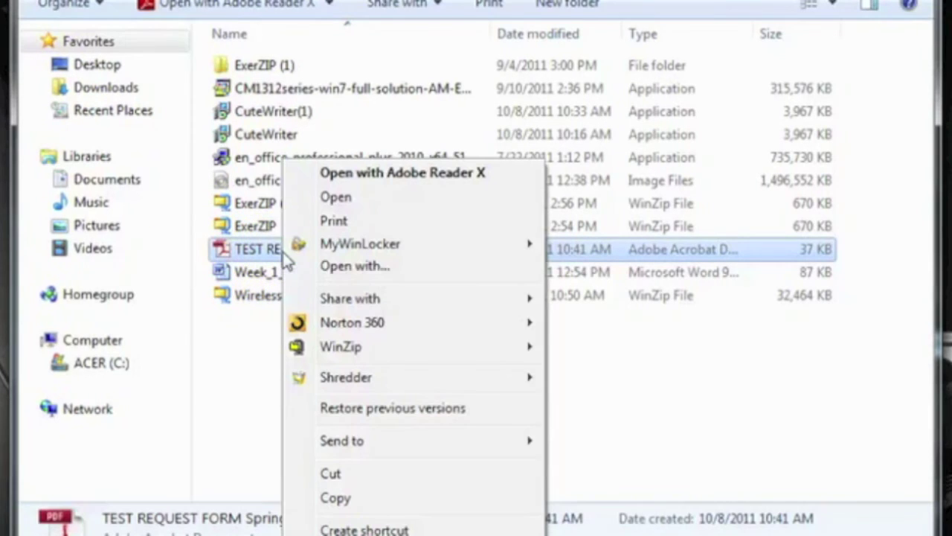
# Step: Under Open with, try browsing for 'cutepdf writer', dismiss the File not found error, and return to the chooser
pyautogui.click(368, 272)
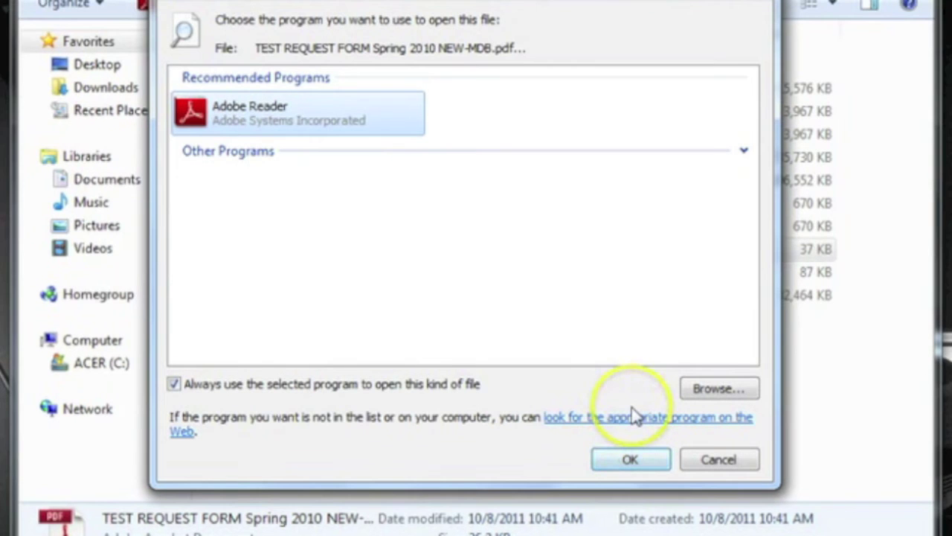
pyautogui.click(712, 388)
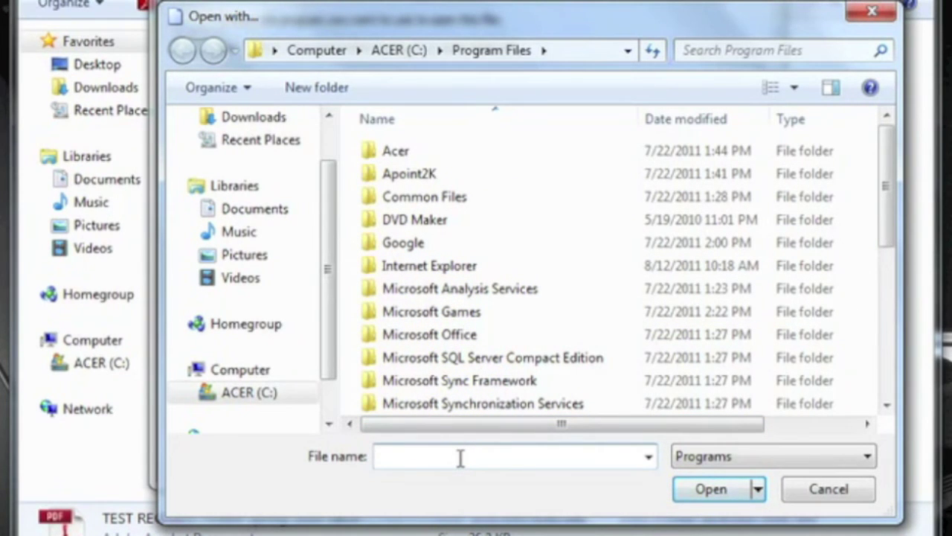
pyautogui.write('cutepdf writer')
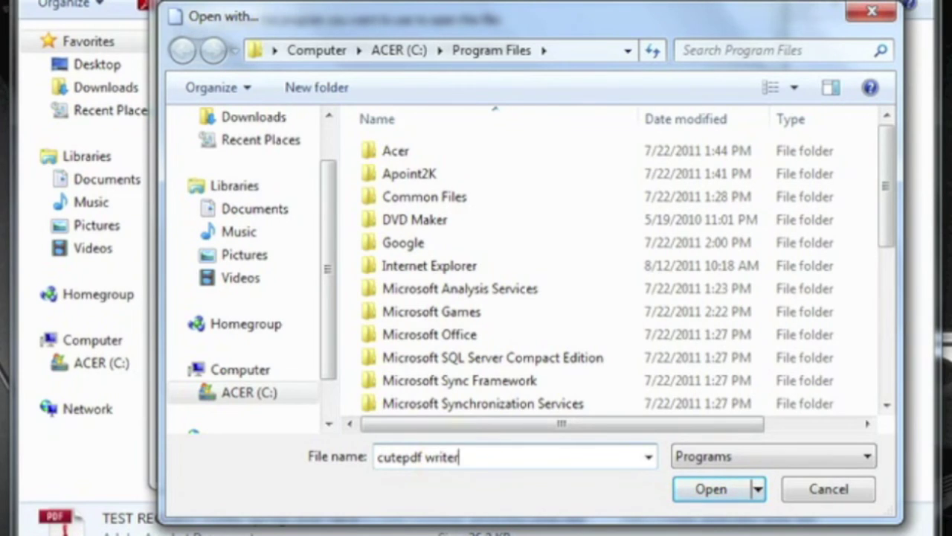
pyautogui.click(689, 495)
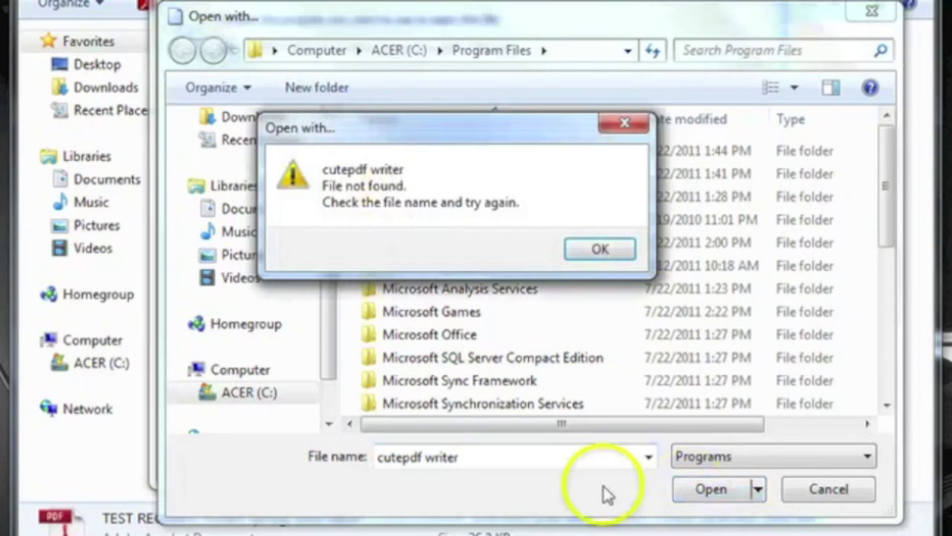
pyautogui.click(599, 251)
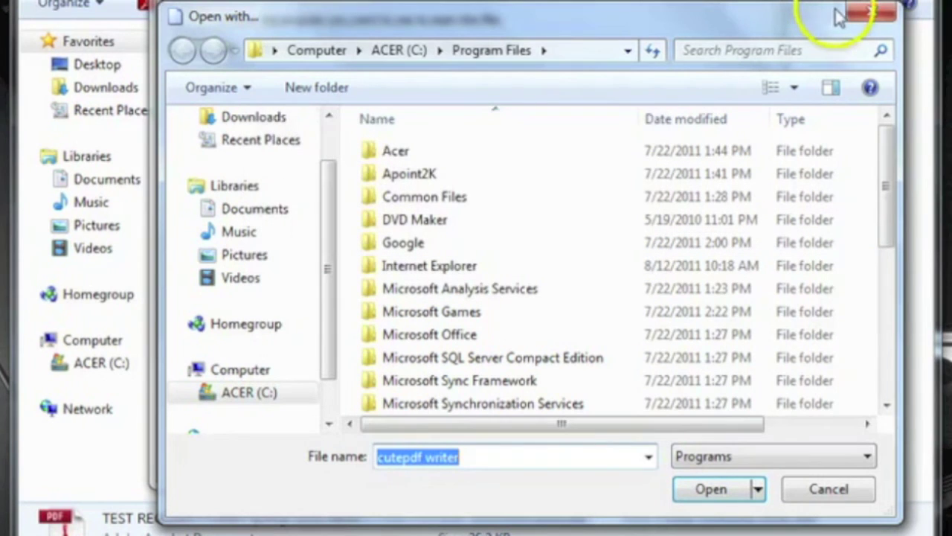
pyautogui.click(878, 19)
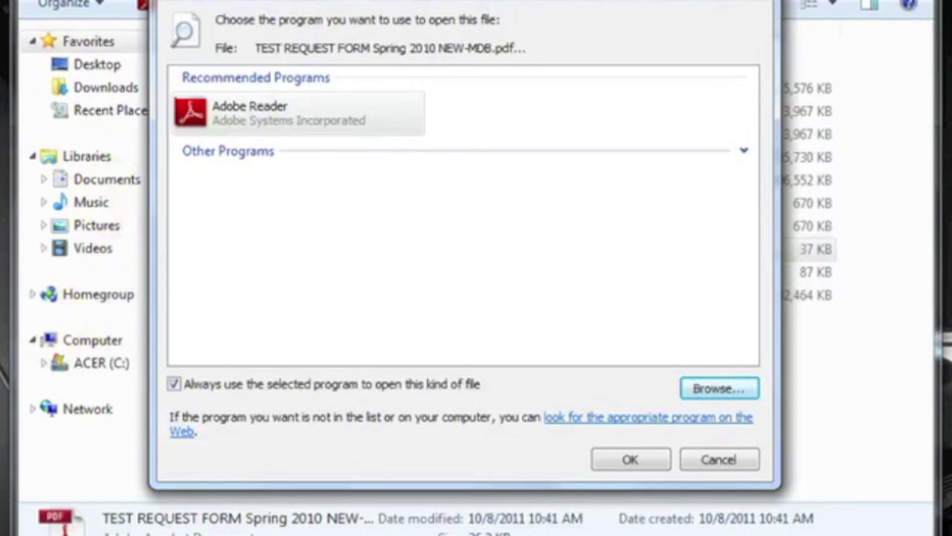
# Step: Open the test request form in Adobe Reader and click into its first student field
pyautogui.click(297, 136)
pyautogui.click(334, 151)
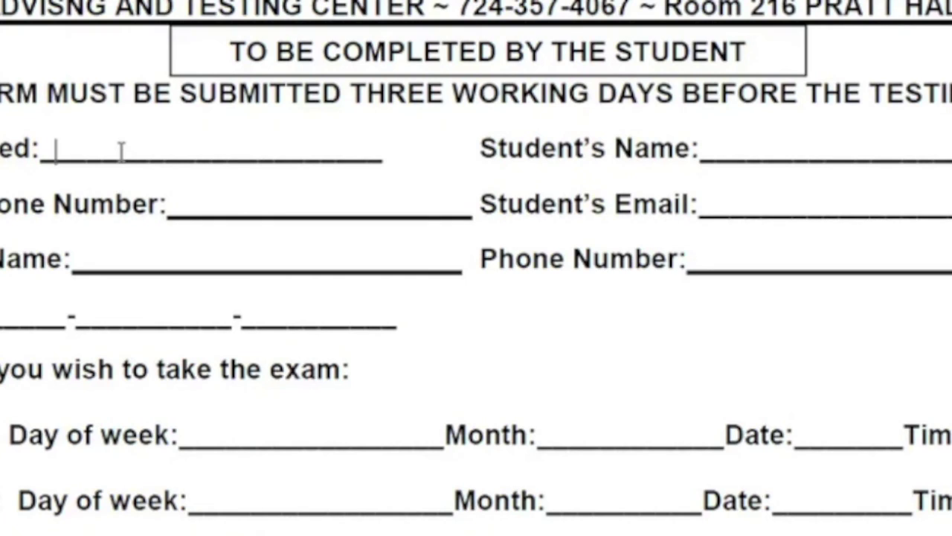
pyautogui.click(64, 151)
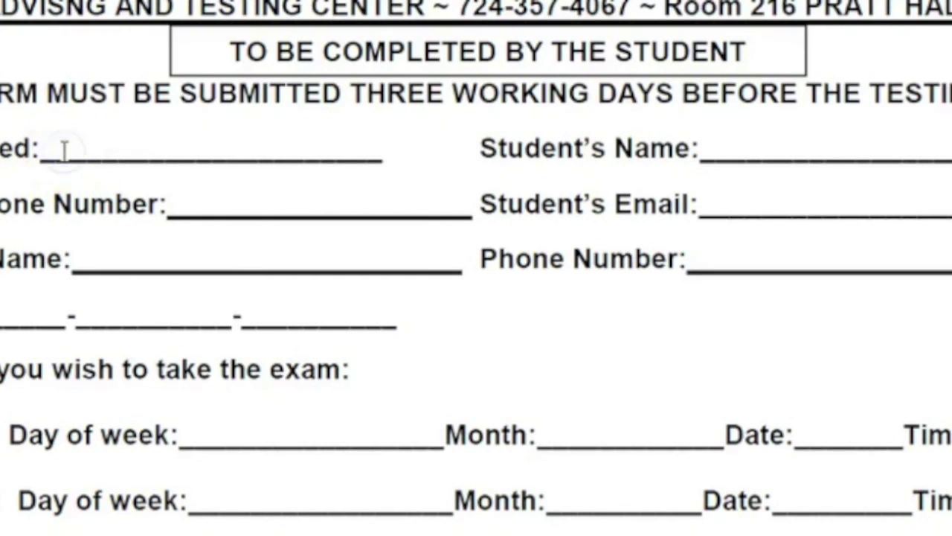